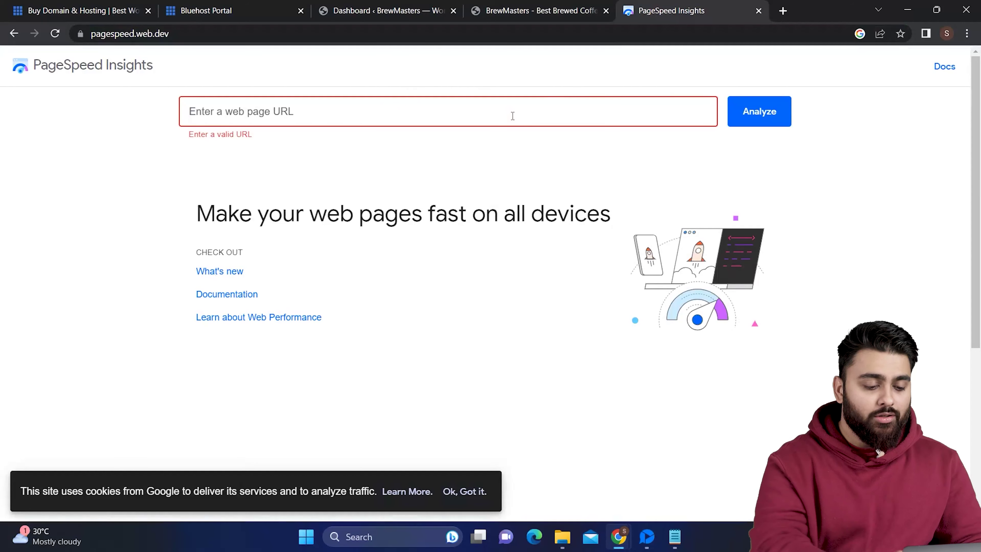
pyautogui.write('https://brewmasterscafe.com/')
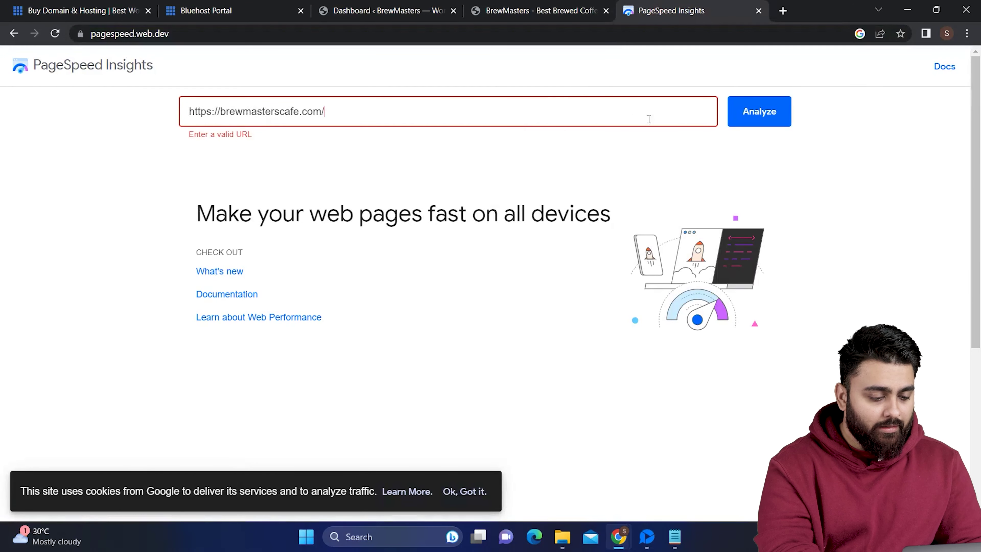
pyautogui.click(779, 119)
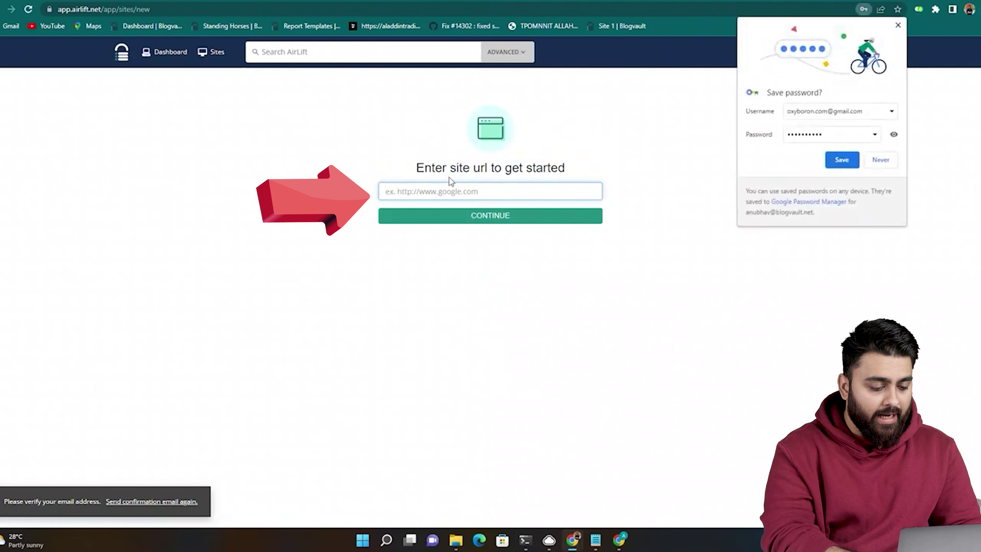
# Switch to AirLift, add the site oxyboron.com with its plugin connection, and initiate the site sync.
pyautogui.click(449, 185)
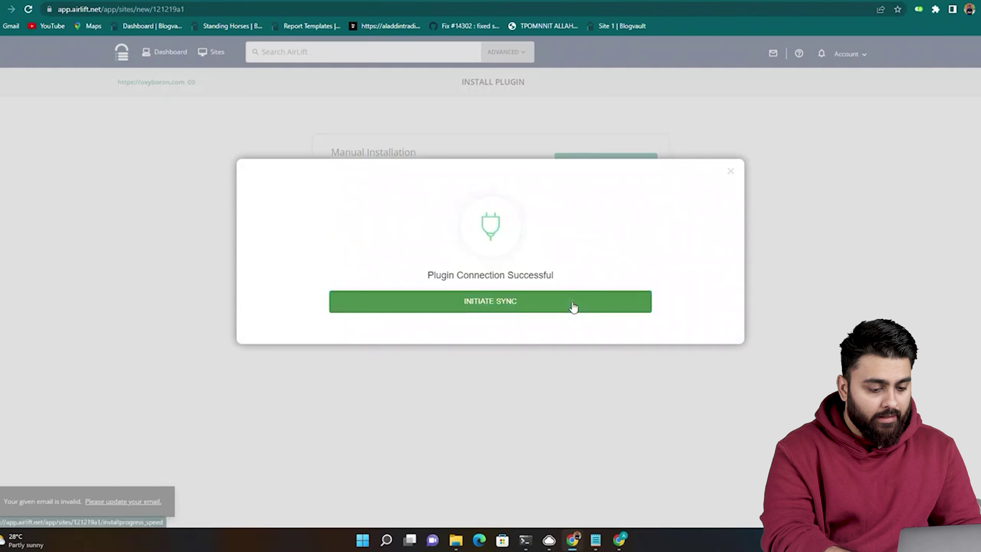
pyautogui.click(572, 307)
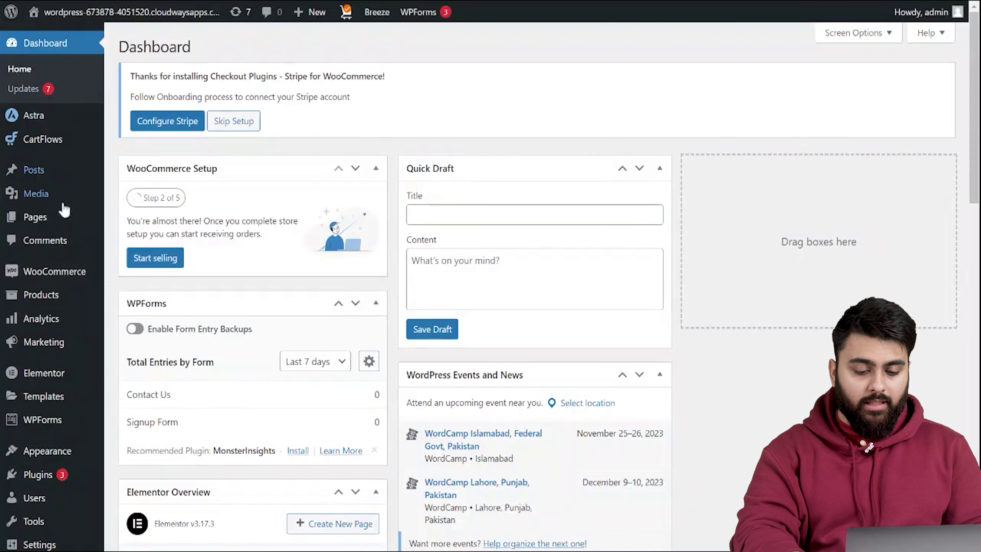
# Examine the WordPress store's default checkout page, including the billing fields, order summary and order notes.
pyautogui.moveTo(68, 457)
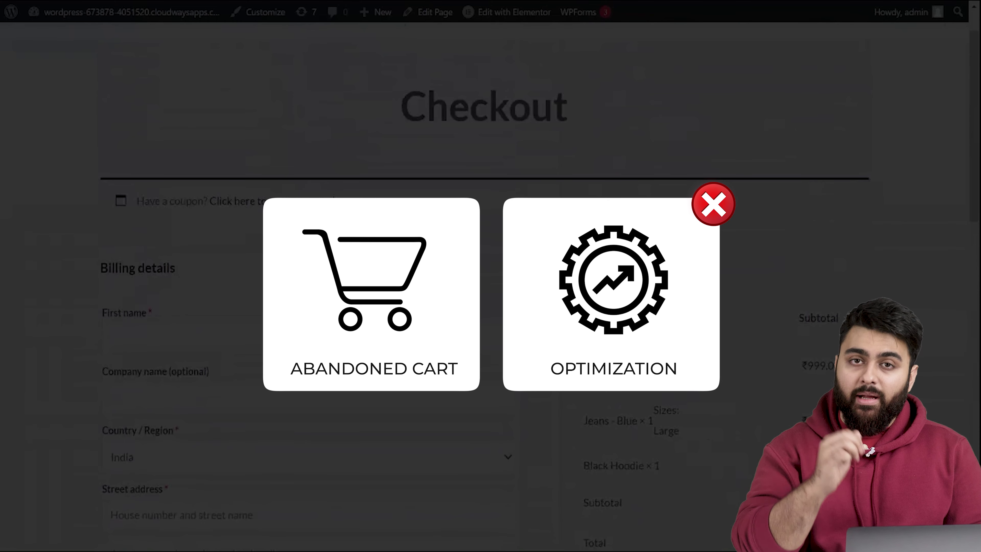
pyautogui.scroll(-10, 490, 286)
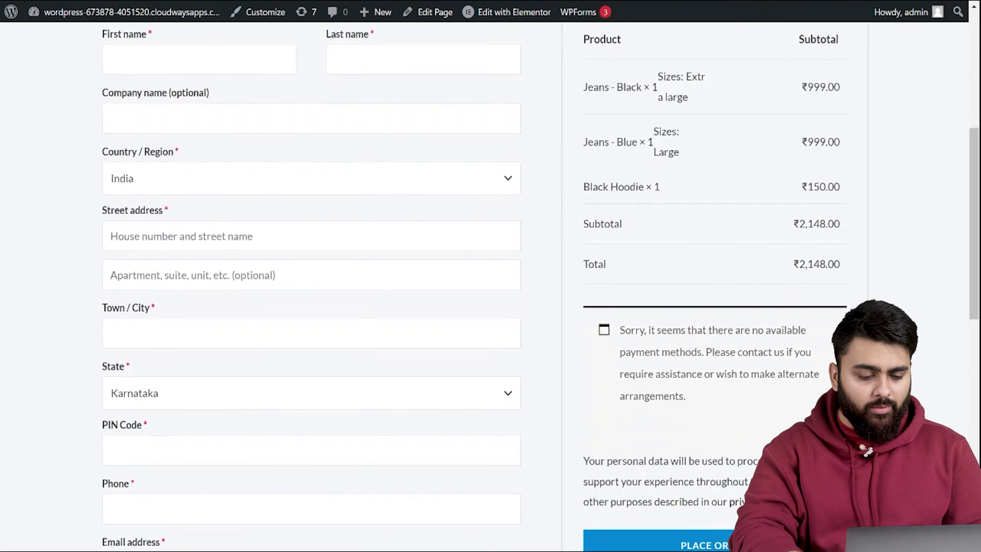
pyautogui.scroll(-3, 490, 286)
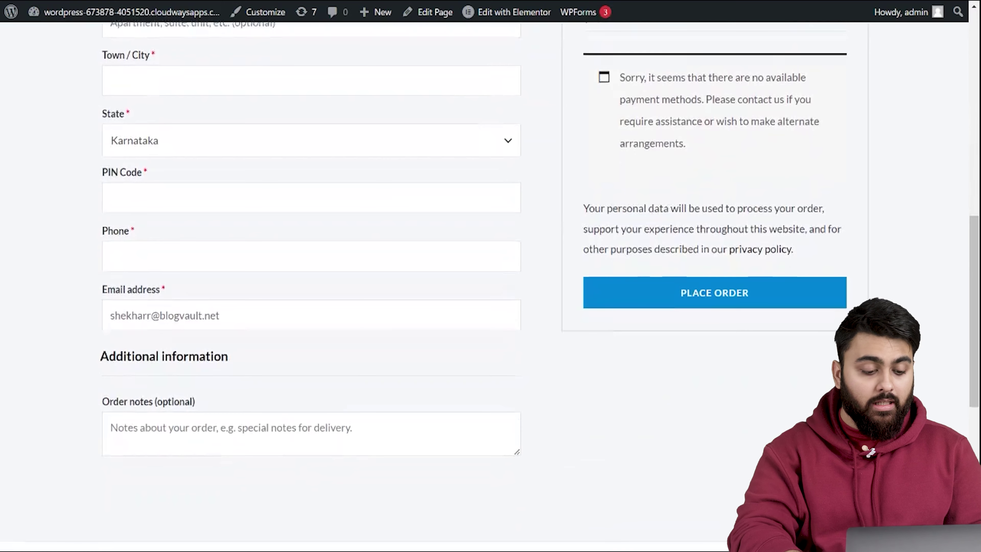
pyautogui.scroll(10, 490, 286)
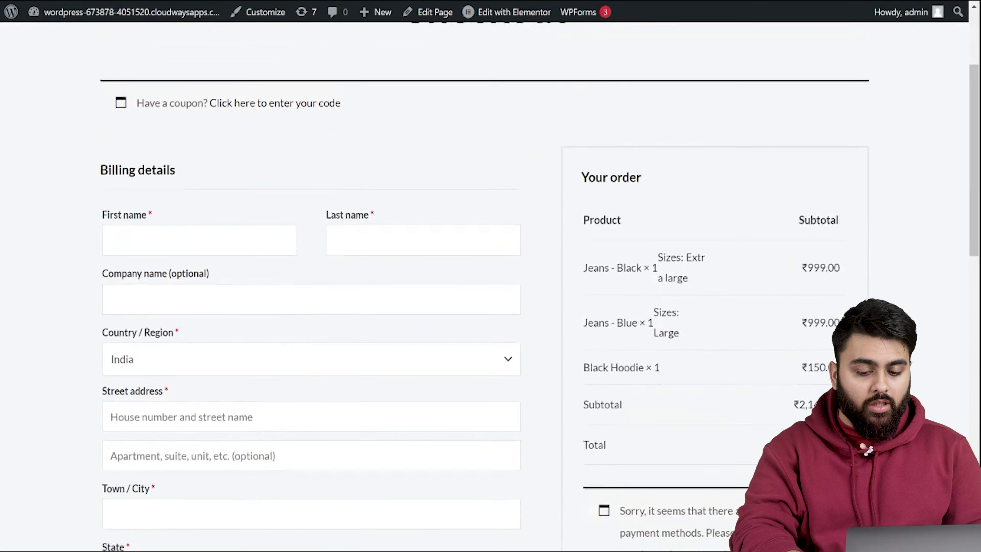
pyautogui.scroll(2, 490, 286)
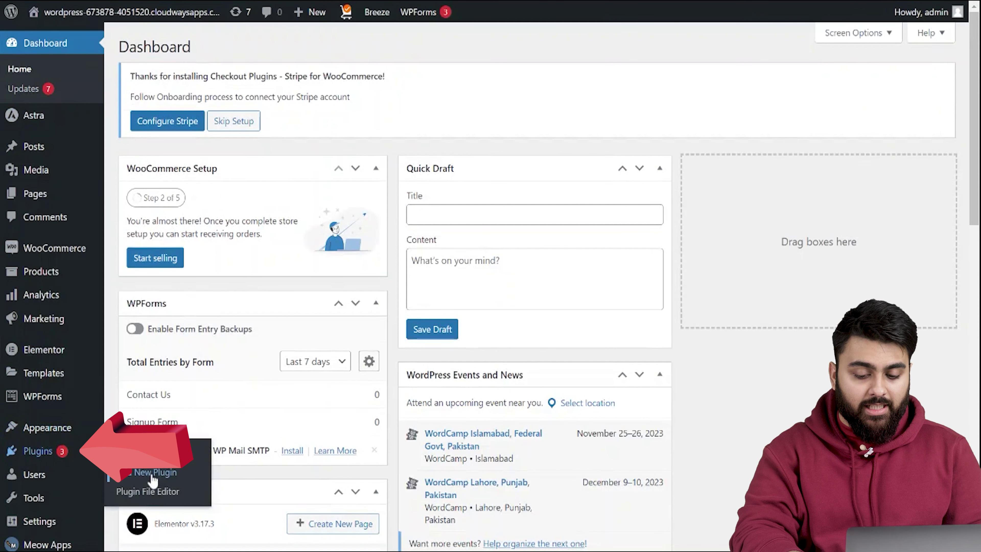
# Find the WooCommerce Checkout & Funnel Builder by CartFlows plugin in the plugin directory, then install and activate it.
pyautogui.click(147, 472)
pyautogui.write('CartFlows')
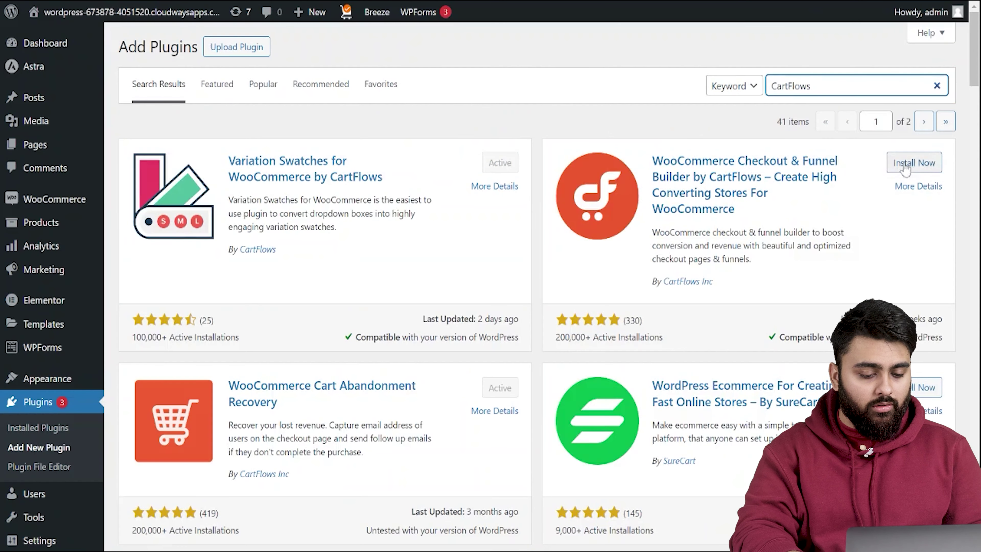
pyautogui.click(912, 164)
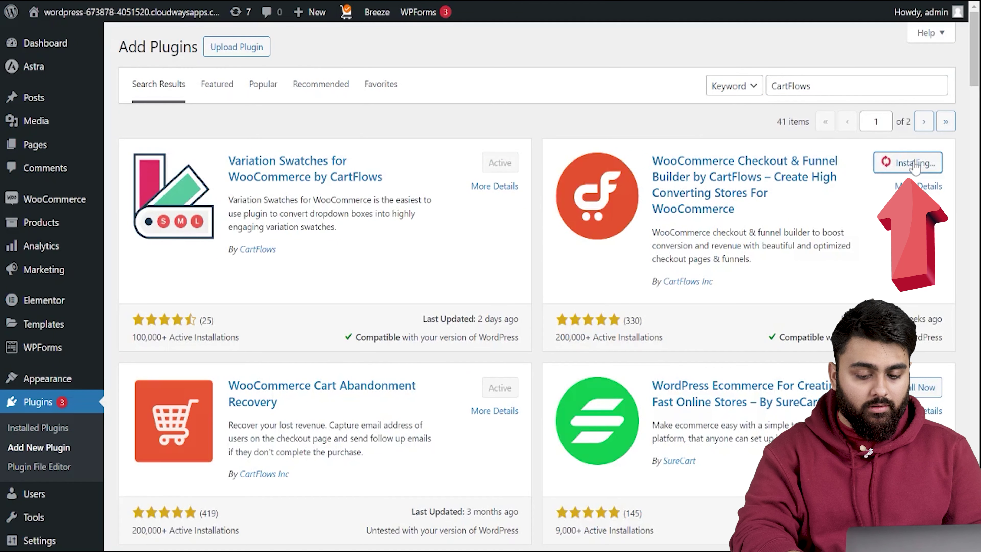
pyautogui.click(915, 164)
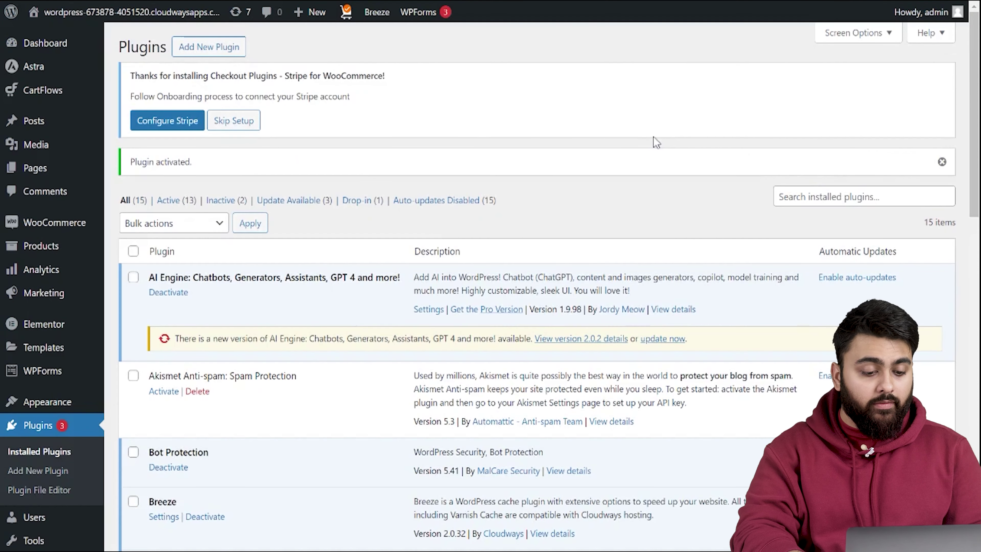
# Start creating a global store checkout in CartFlows to reach the store checkout templates.
pyautogui.moveTo(56, 93)
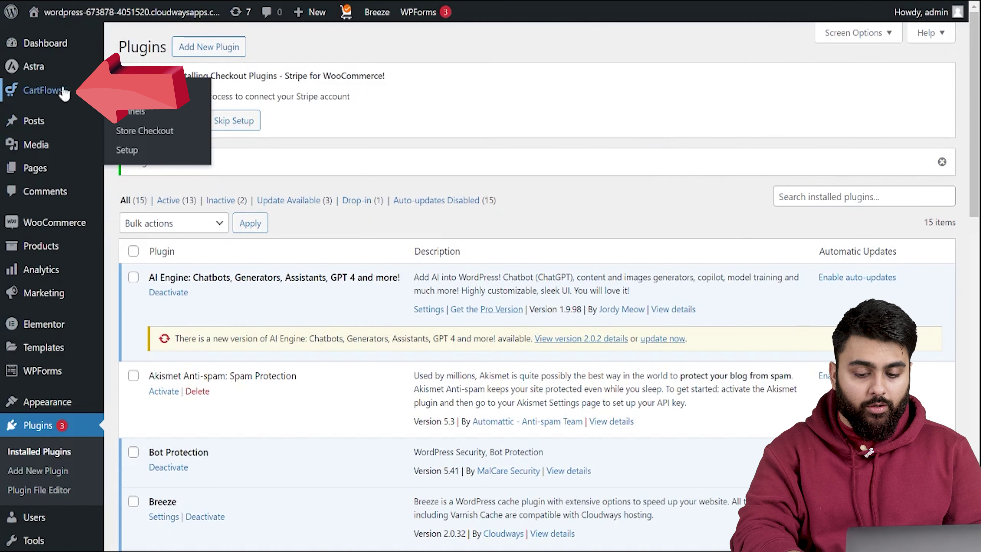
pyautogui.click(132, 92)
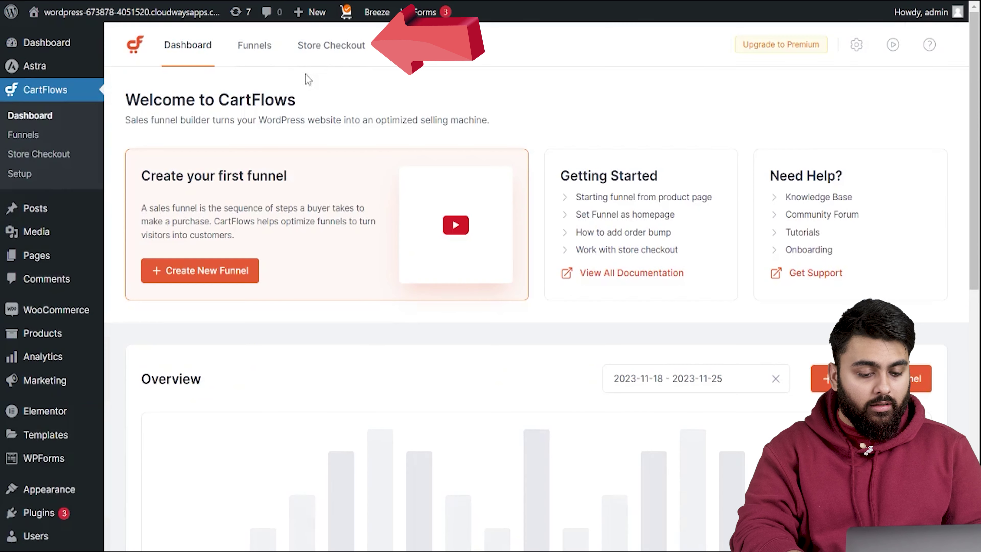
pyautogui.click(341, 63)
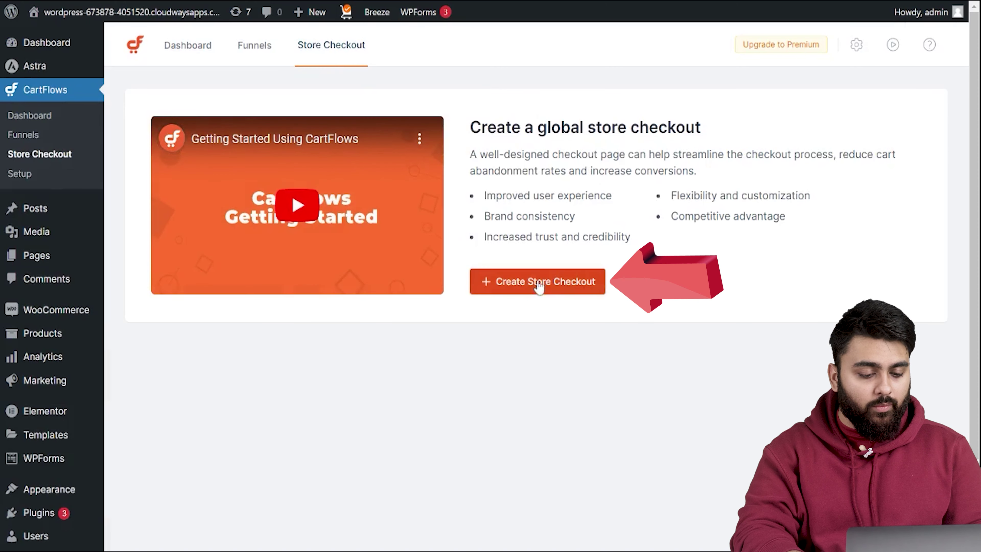
pyautogui.click(539, 285)
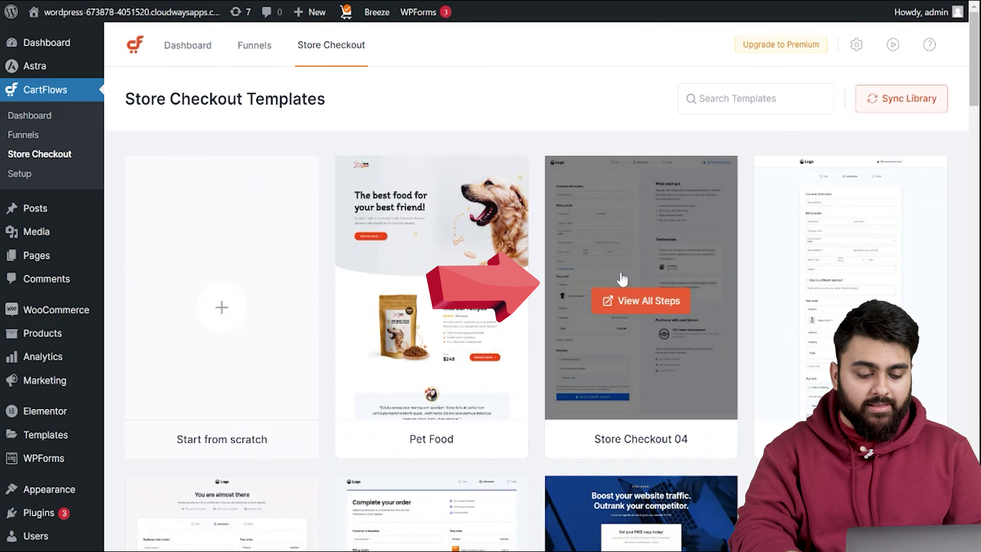
# Preview the Store Checkout 04 template, import its funnel, and enable the store checkout.
pyautogui.click(620, 279)
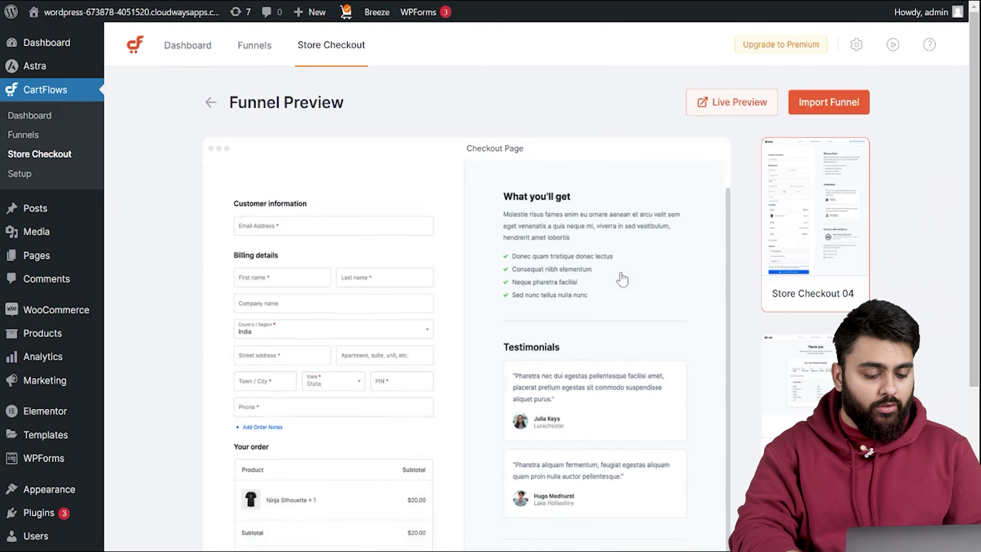
pyautogui.scroll(-3, 621, 278)
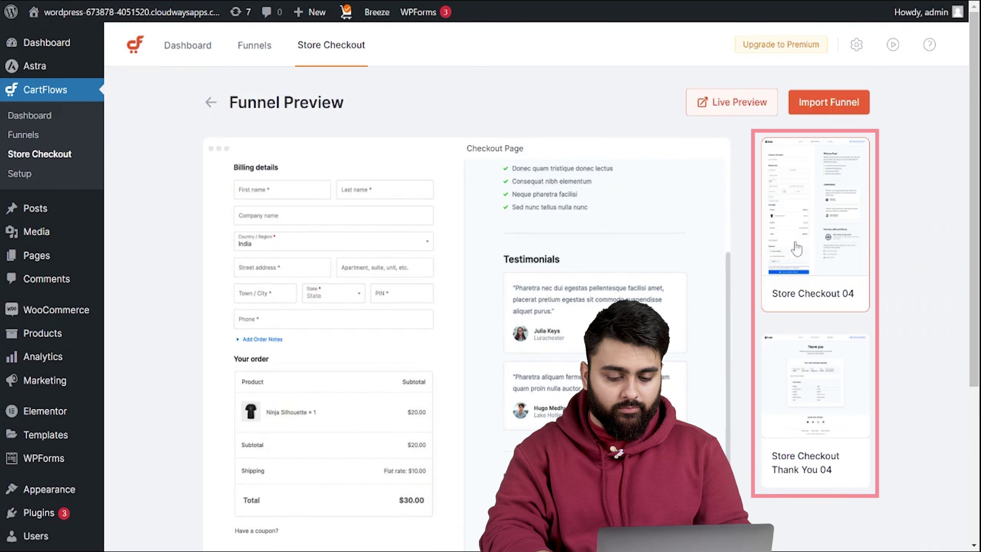
pyautogui.click(831, 107)
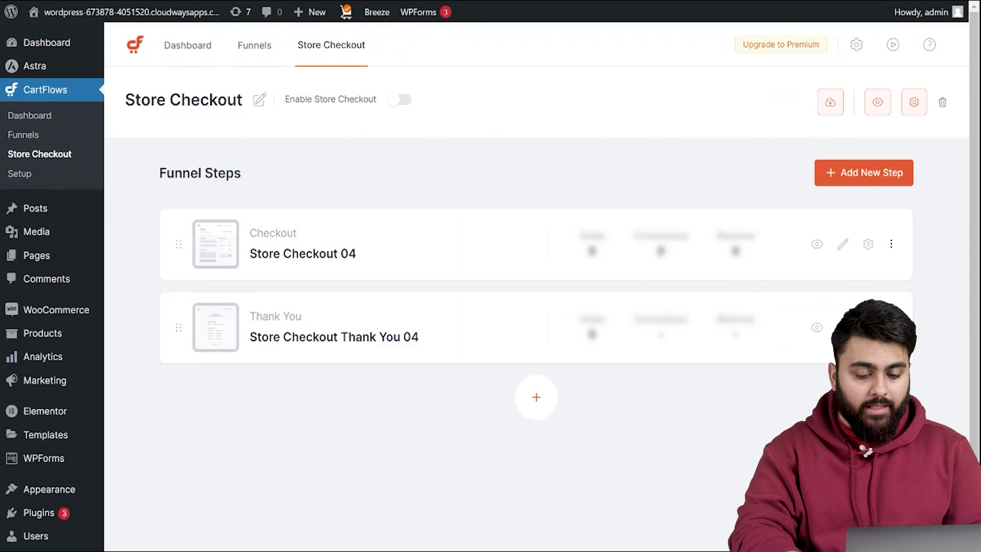
pyautogui.click(402, 100)
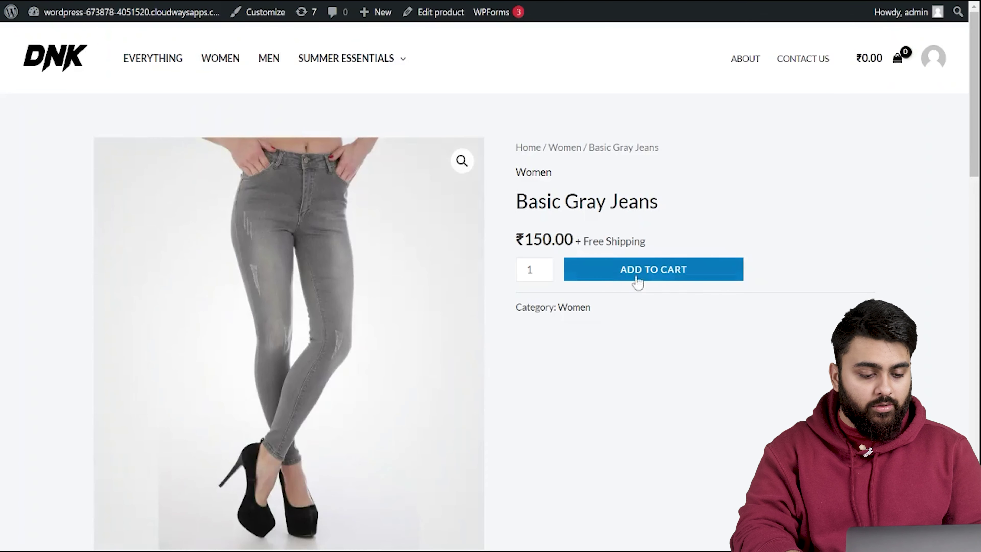
# Add the Basic Gray Jeans product to the cart and proceed from the cart to the checkout page.
pyautogui.click(650, 271)
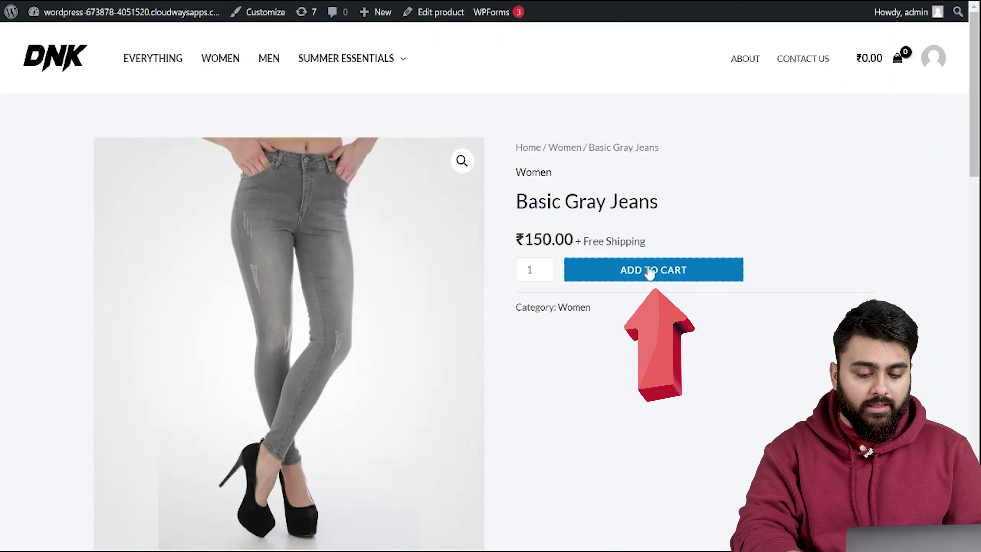
pyautogui.click(796, 175)
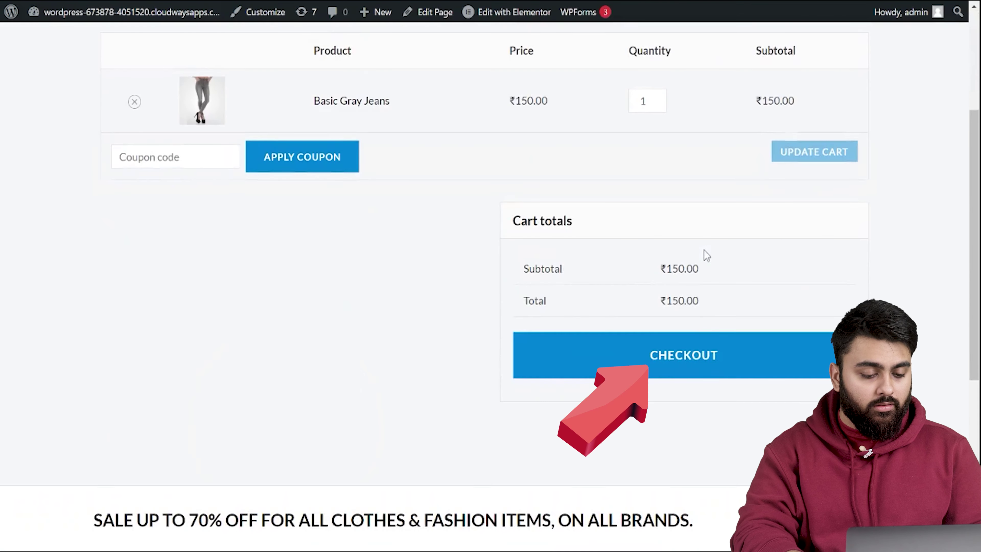
pyautogui.click(692, 362)
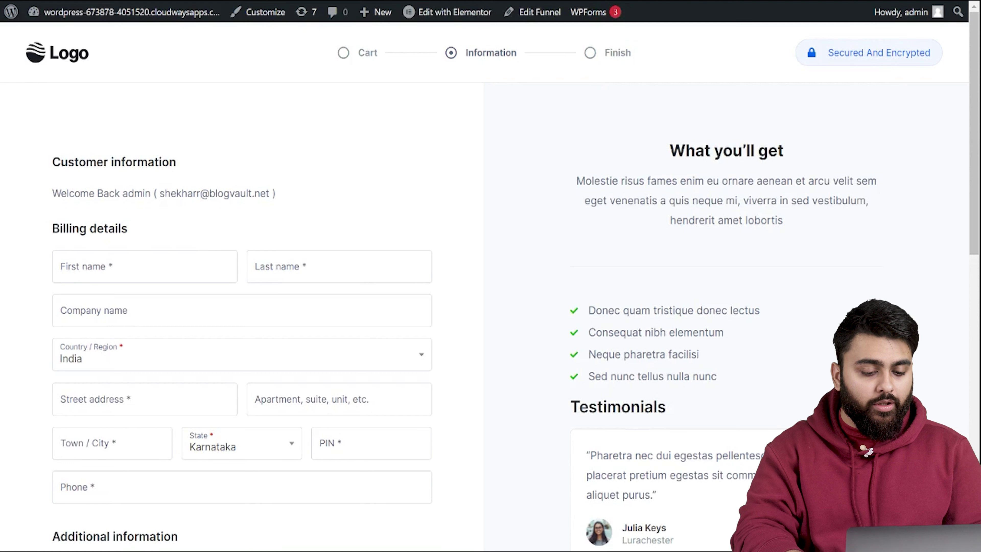
# Edit the Store Checkout 04 page with Elementor and replace the header's placeholder logo with the black DNK logo from the media library.
pyautogui.moveTo(464, 22)
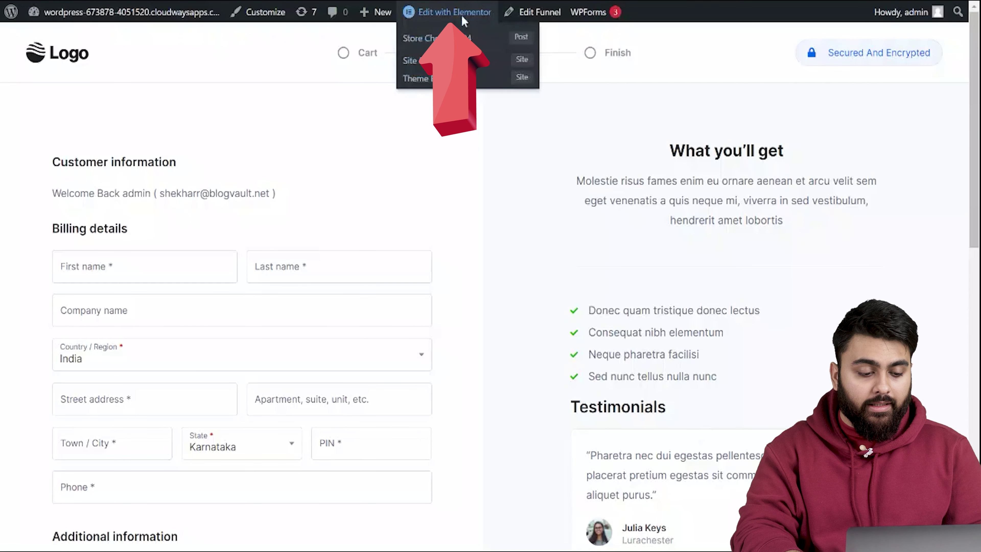
pyautogui.click(449, 43)
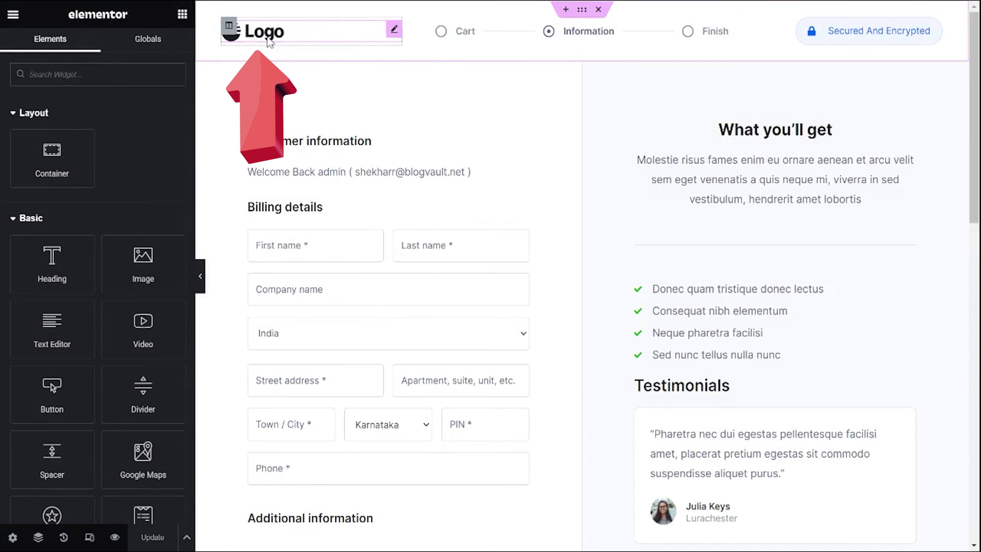
pyautogui.click(270, 31)
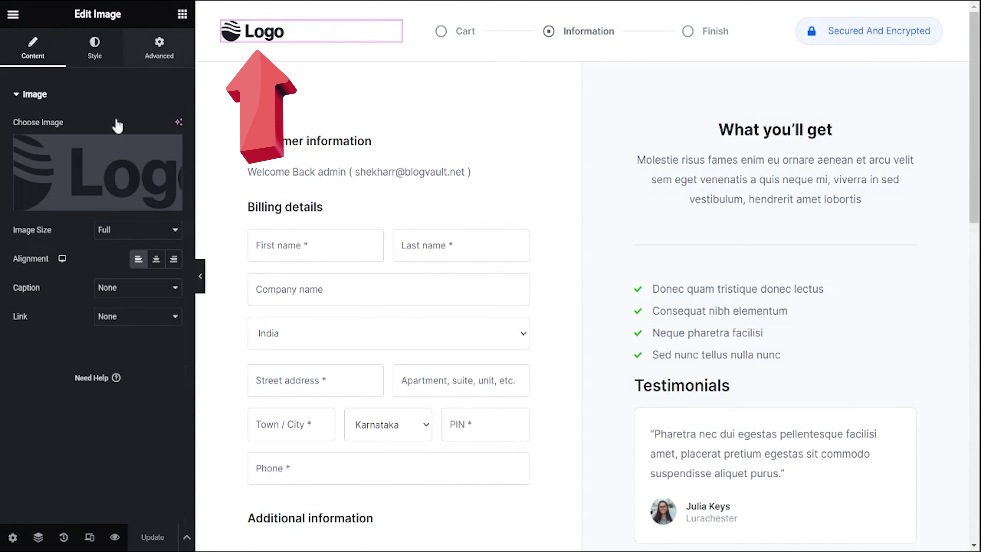
pyautogui.click(122, 181)
pyautogui.click(290, 189)
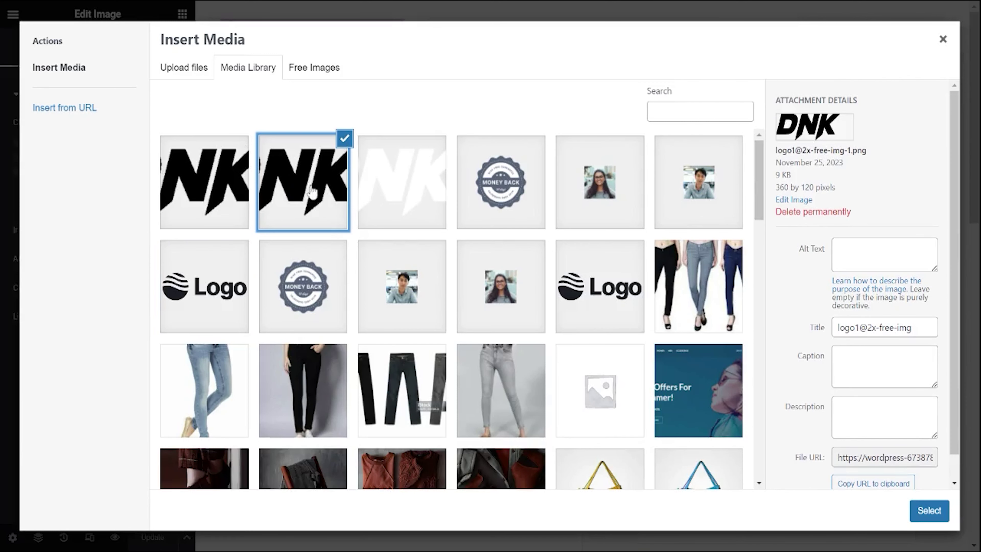
pyautogui.click(927, 510)
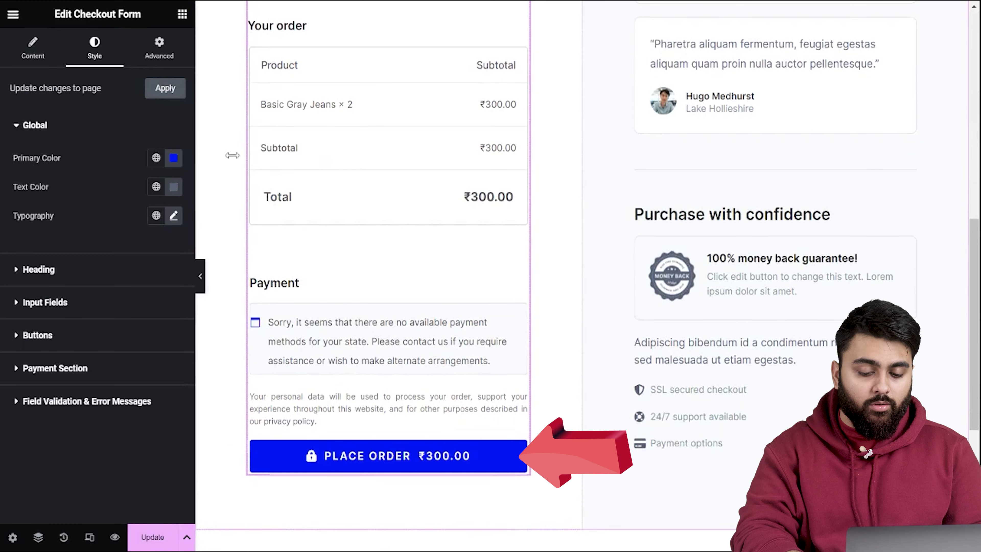
# Change the global primary color of the checkout form by shifting its hue from blue to the red end of the spectrum.
pyautogui.click(173, 157)
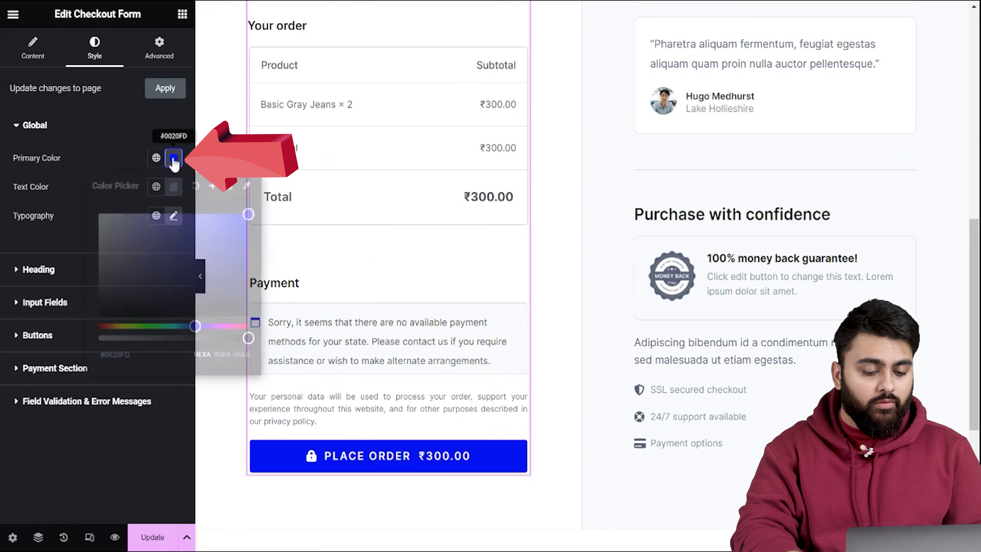
pyautogui.moveTo(194, 325); pyautogui.dragTo(248, 326)
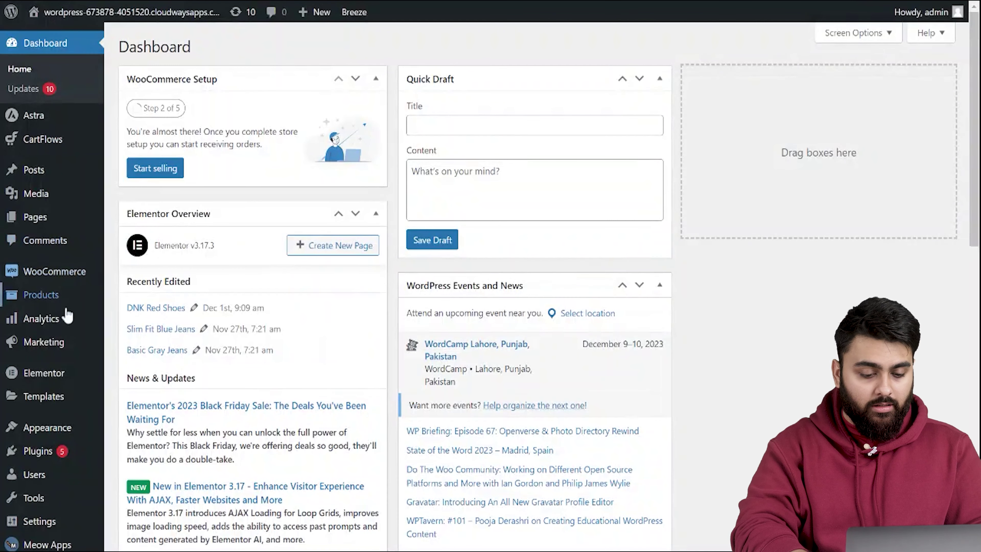
# Search for the plugin "Checkout Field Editor", install and activate Checkout Field Editor and Manager for WooCommerce, and open its checkout fields.
pyautogui.moveTo(58, 458)
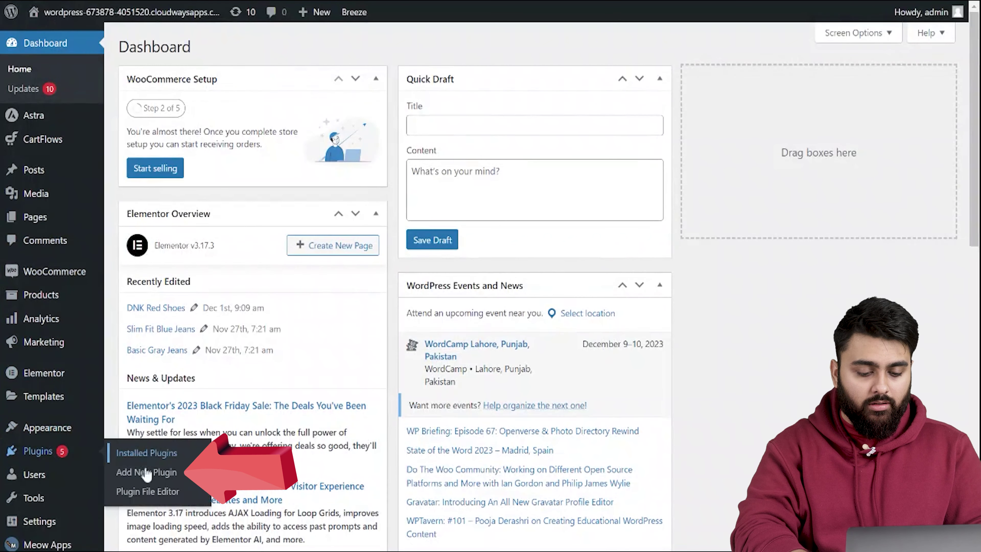
pyautogui.write('heckoi')
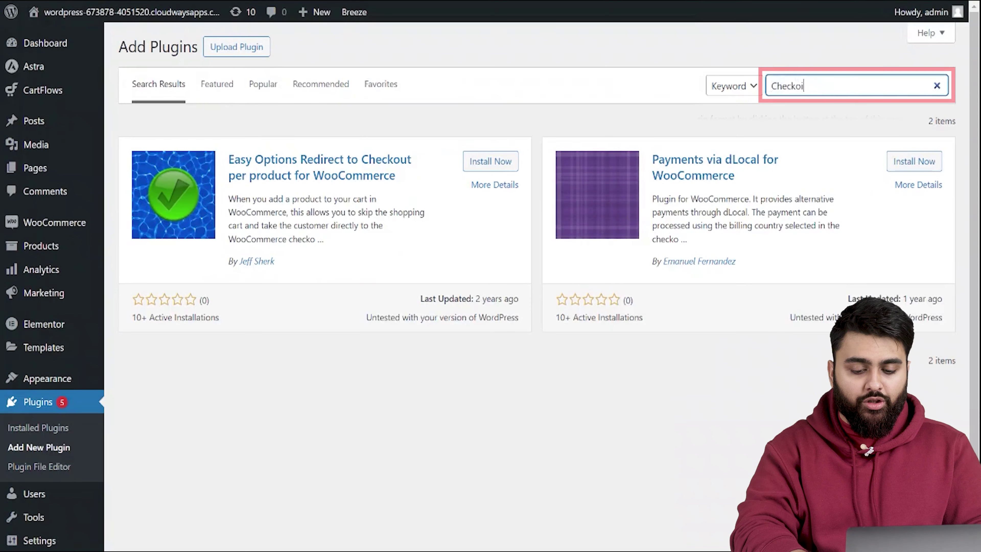
pyautogui.press('BackSpace')
pyautogui.write('ut Field Editor')
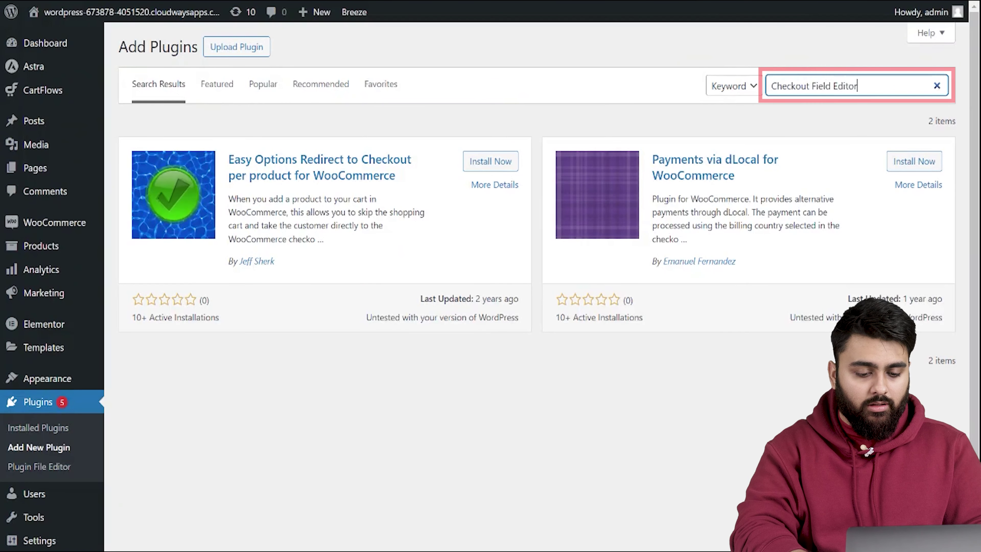
pyautogui.click(902, 165)
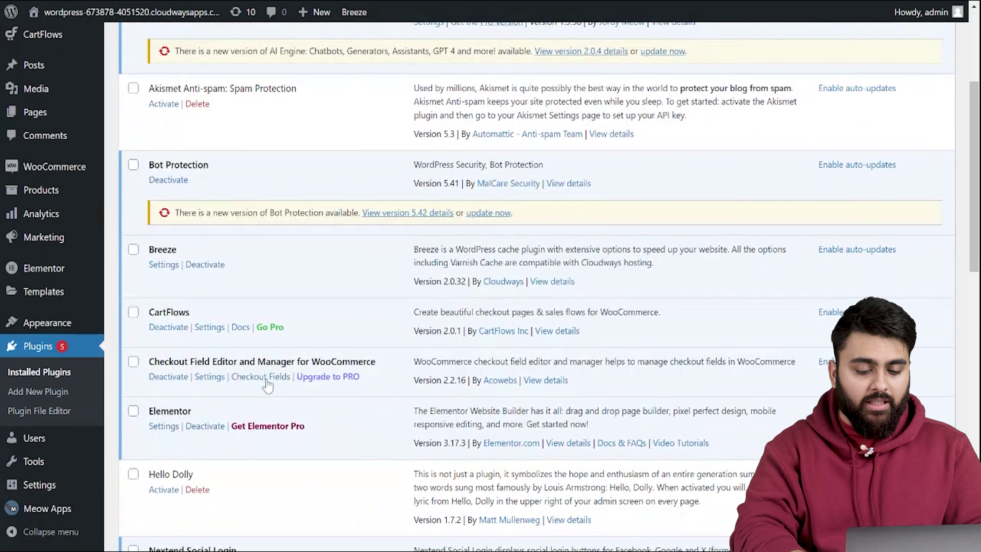
pyautogui.click(261, 376)
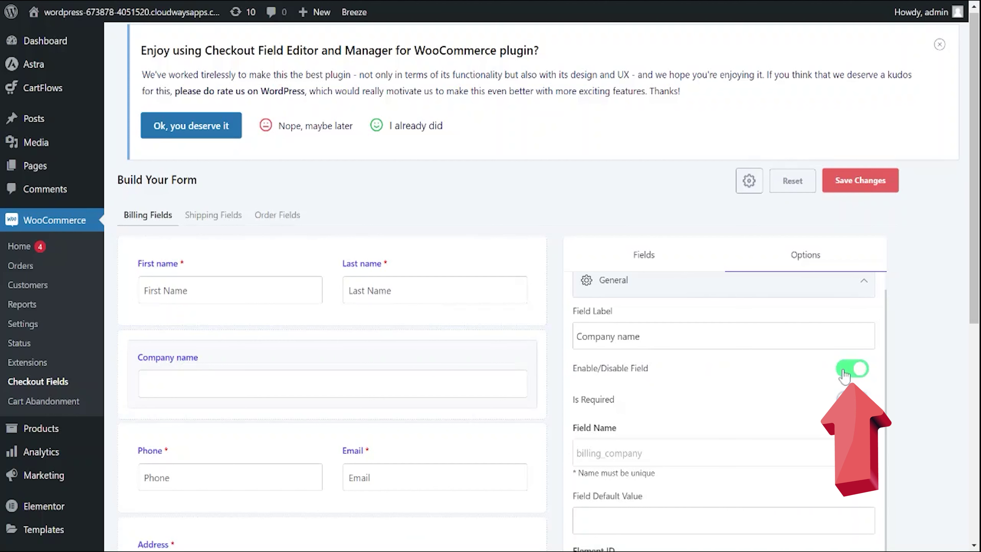
# Disable the Company name billing field, place Email beside a half-width Phone field, and save the form changes.
pyautogui.click(845, 370)
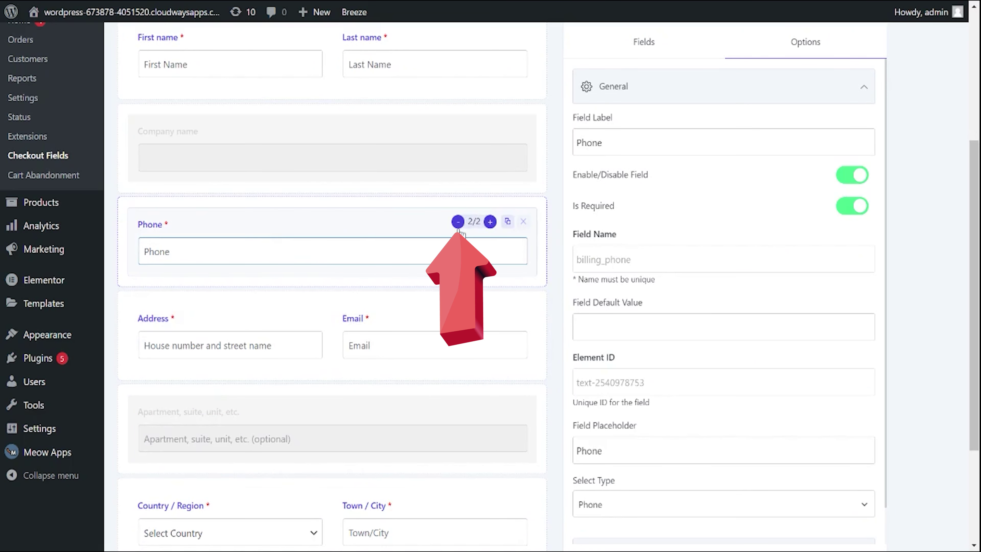
pyautogui.click(458, 221)
pyautogui.click(394, 322)
pyautogui.moveTo(394, 322); pyautogui.dragTo(394, 224)
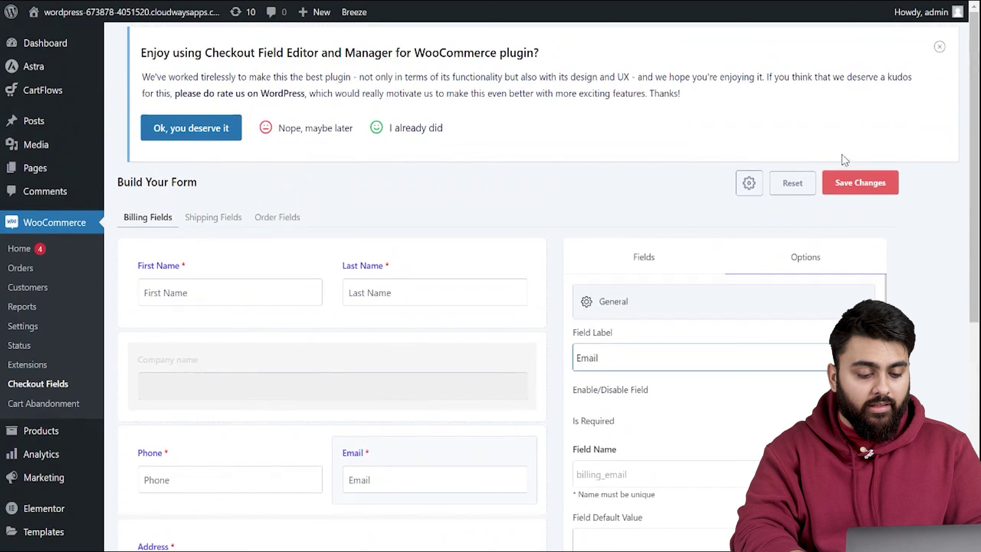
pyautogui.click(860, 182)
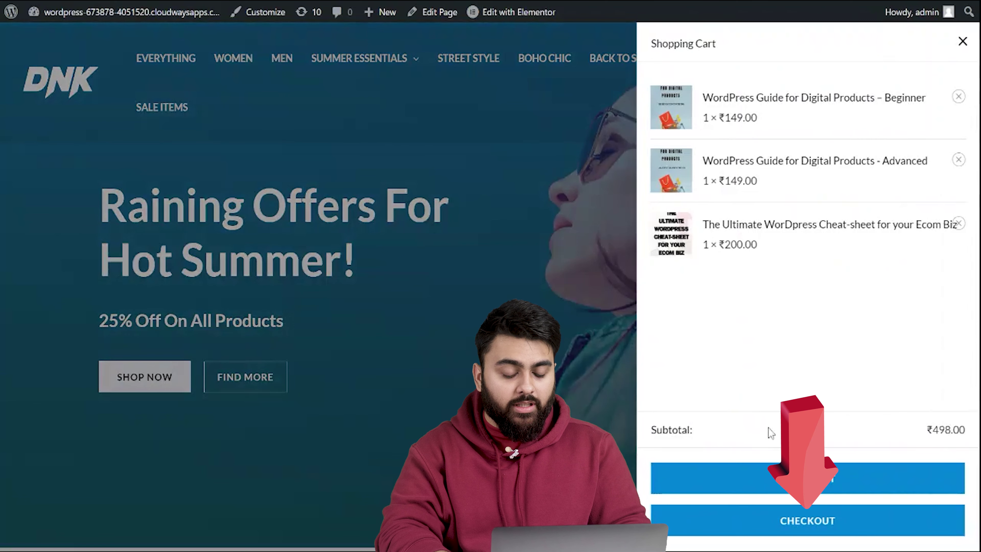
# Proceed from the shopping cart to checkout and review the page from the billing details through the payment section.
pyautogui.click(792, 520)
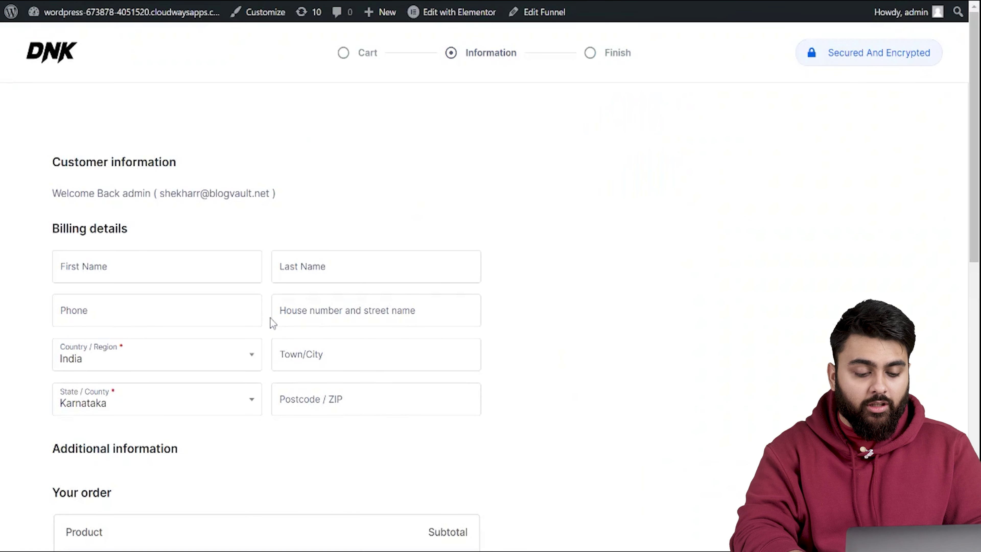
pyautogui.scroll(-10, 270, 321)
pyautogui.scroll(-3, 273, 323)
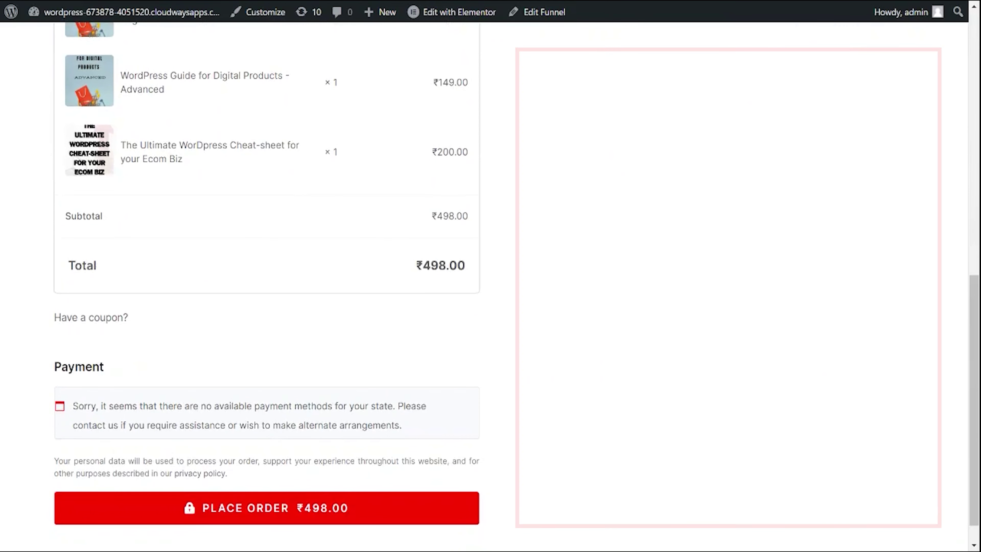
# Edit the checkout page with Elementor and set the Checkout Form layout to Modern Checkout.
pyautogui.click(448, 38)
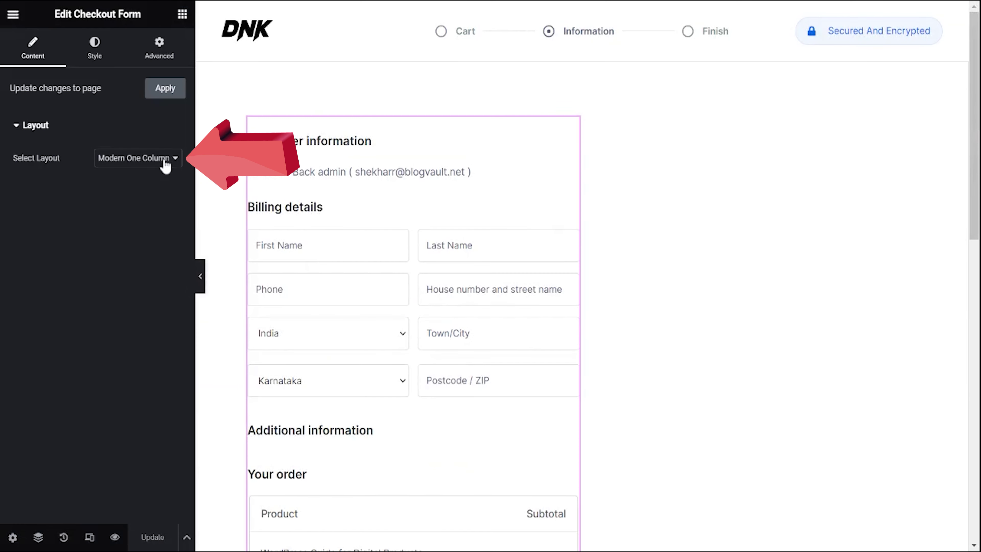
pyautogui.click(165, 174)
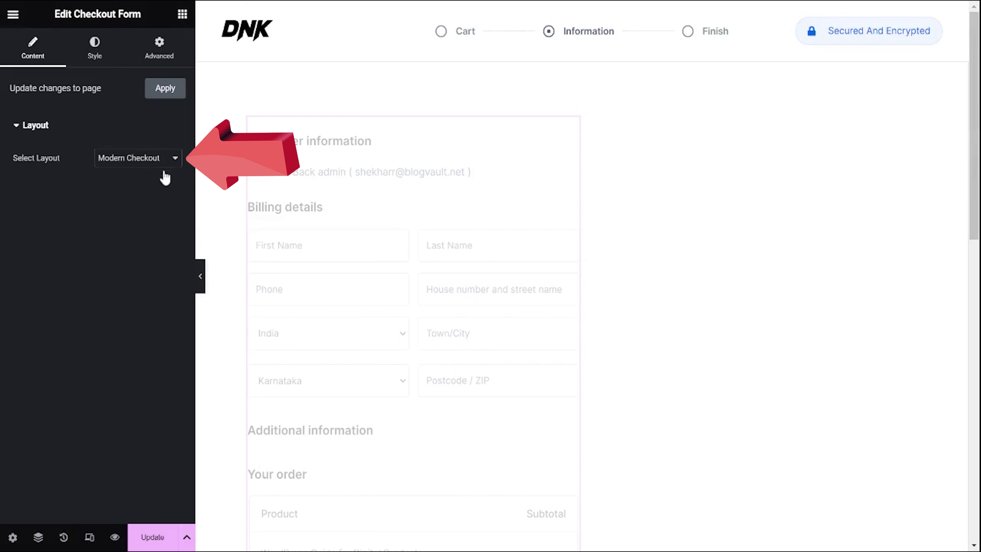